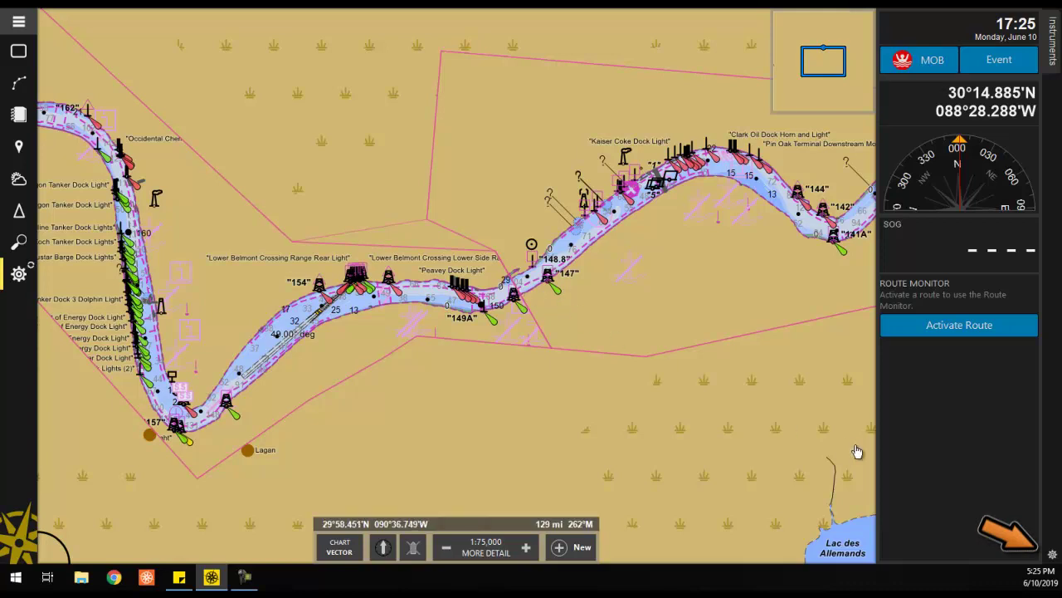
Open the Edit Instruments panel from the gear at the bottom of the Instruments sidebar
{"action": "left_click", "coordinate": [1051, 556]}
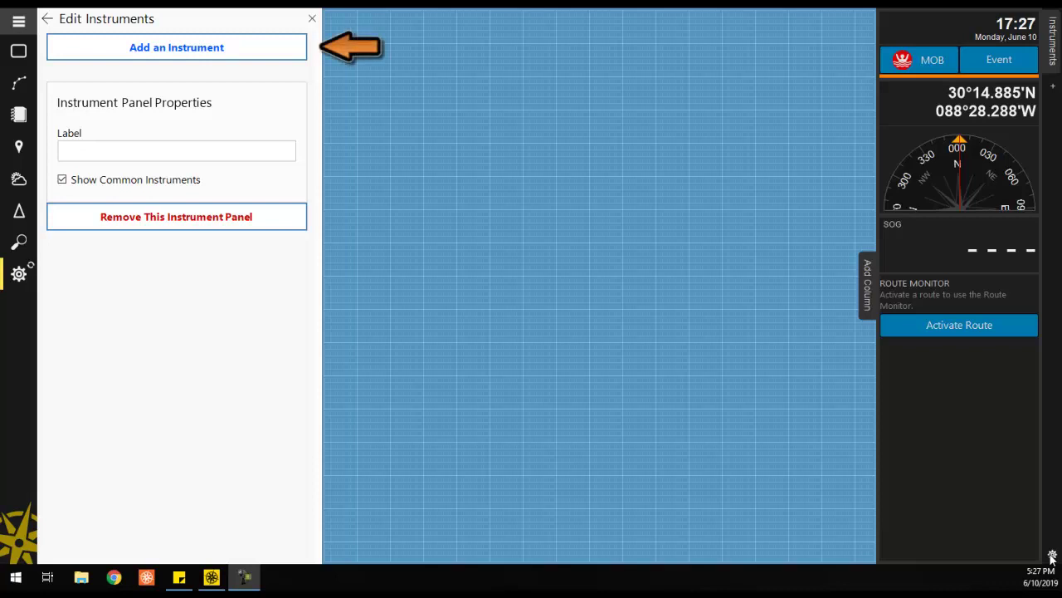
Open the Add Instrument list of available instruments
{"action": "left_click", "coordinate": [276, 56]}
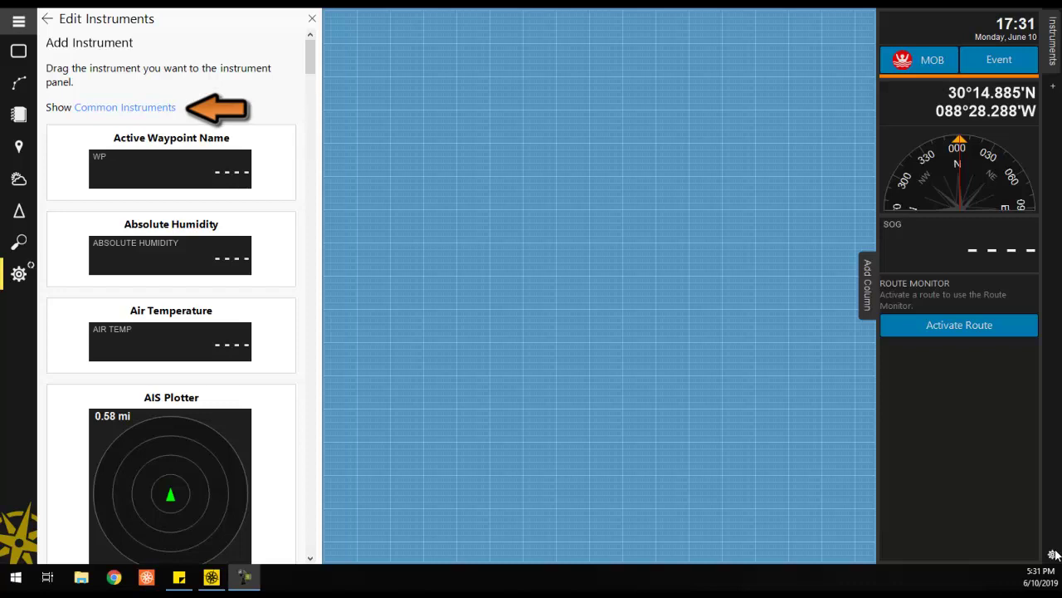
Add Course Over Ground (COG) from Vessel Instruments between the compass and SOG, and select it
{"action": "left_click", "coordinate": [175, 111]}
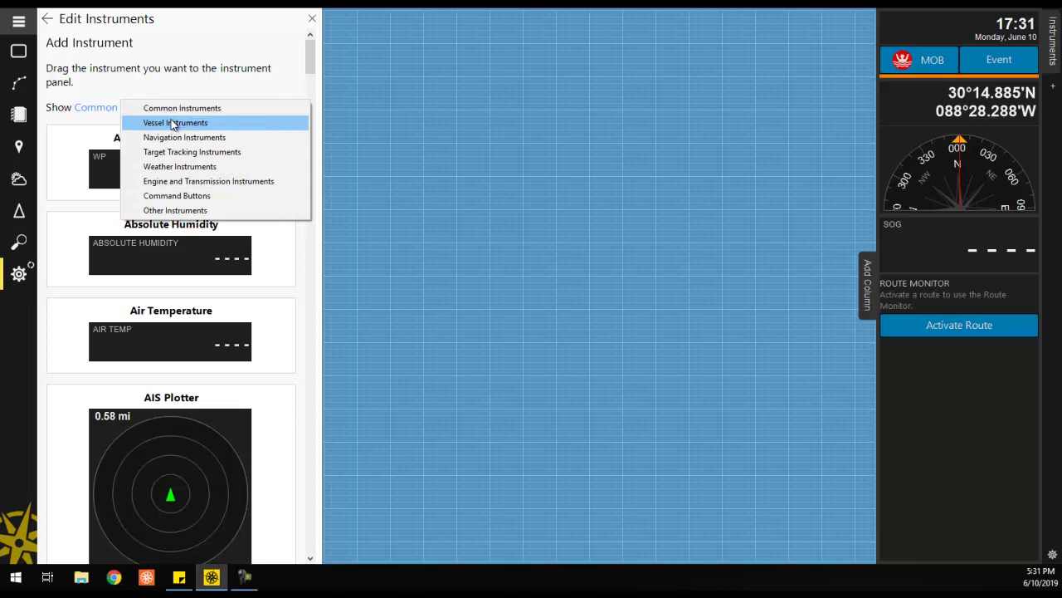
{"action": "left_click", "coordinate": [172, 123]}
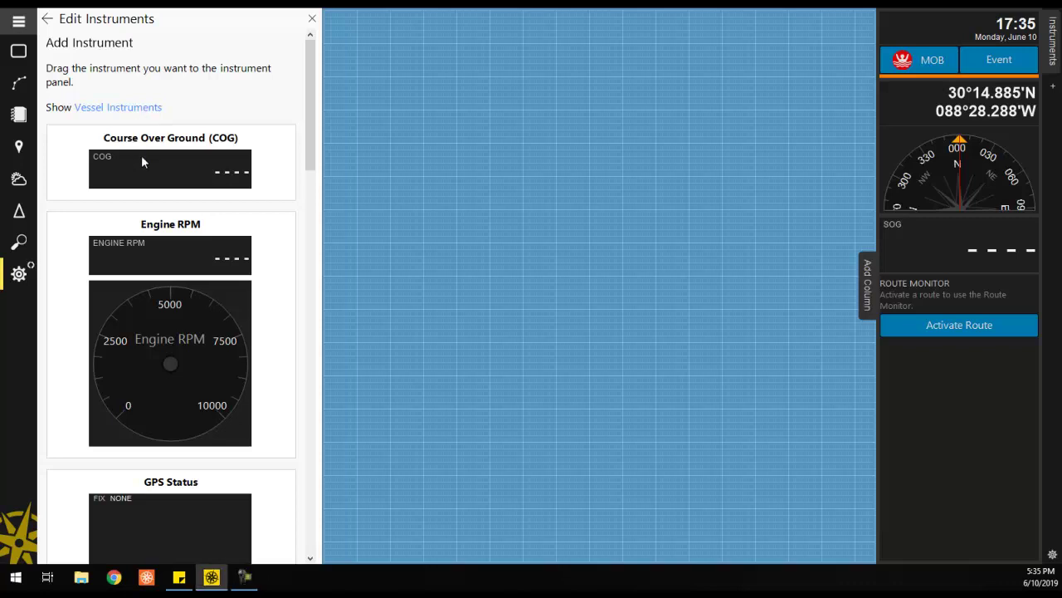
{"action": "left_click_drag", "start_coordinate": [141, 158], "coordinate": [921, 223]}
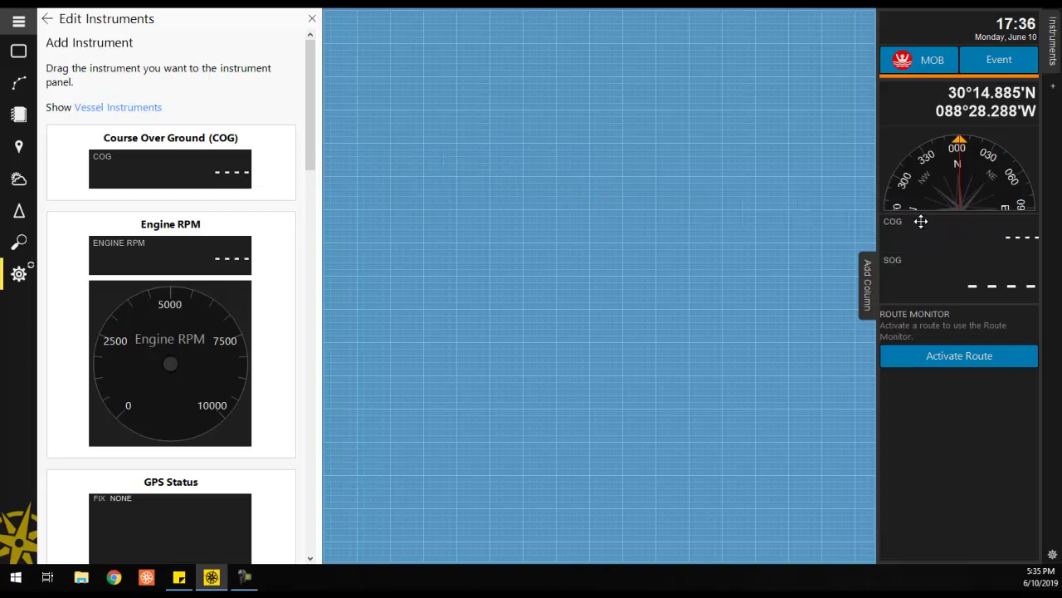
{"action": "left_click", "coordinate": [922, 222]}
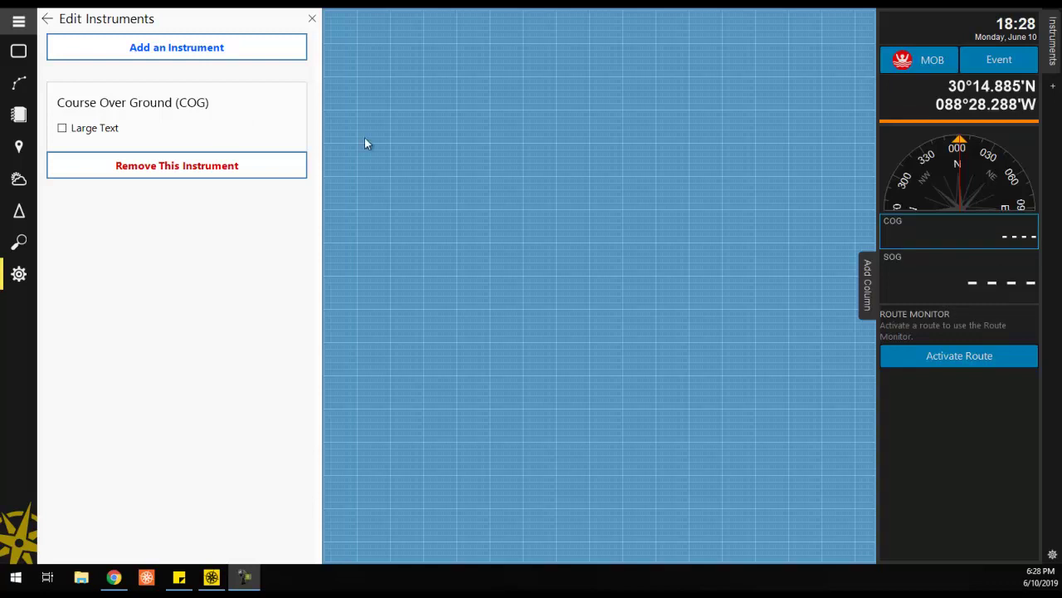
Move COG above the compass and remove the SOG instrument
{"action": "left_click_drag", "start_coordinate": [922, 225], "coordinate": [922, 137]}
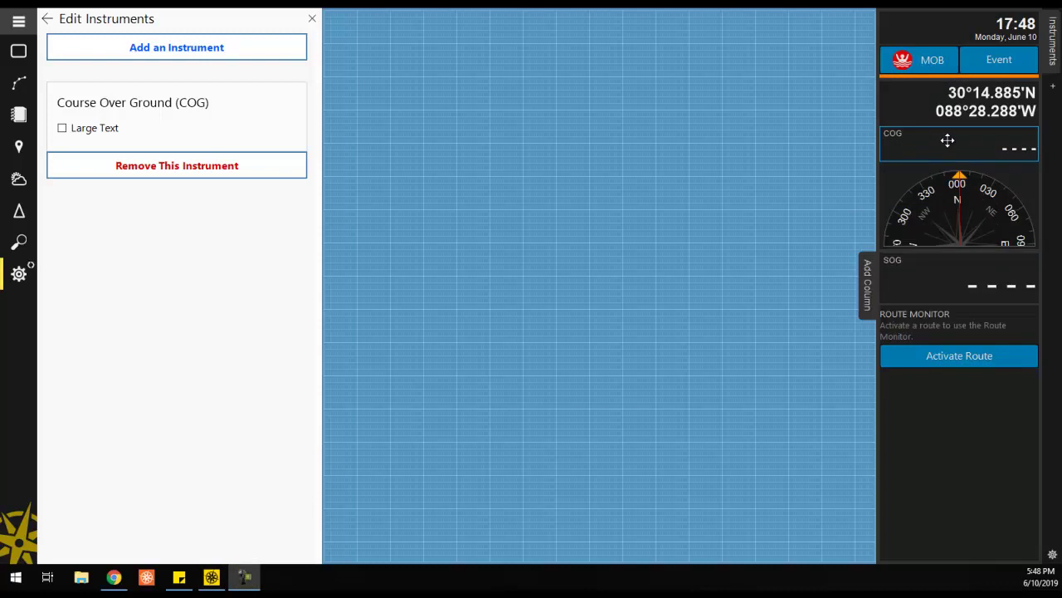
{"action": "left_click", "coordinate": [947, 270]}
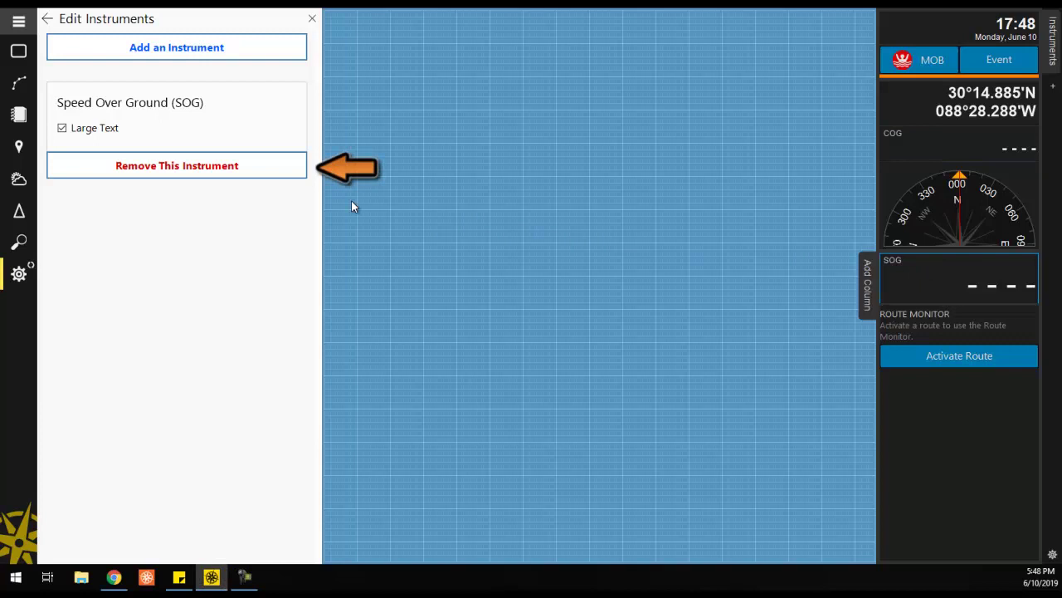
{"action": "left_click", "coordinate": [261, 165]}
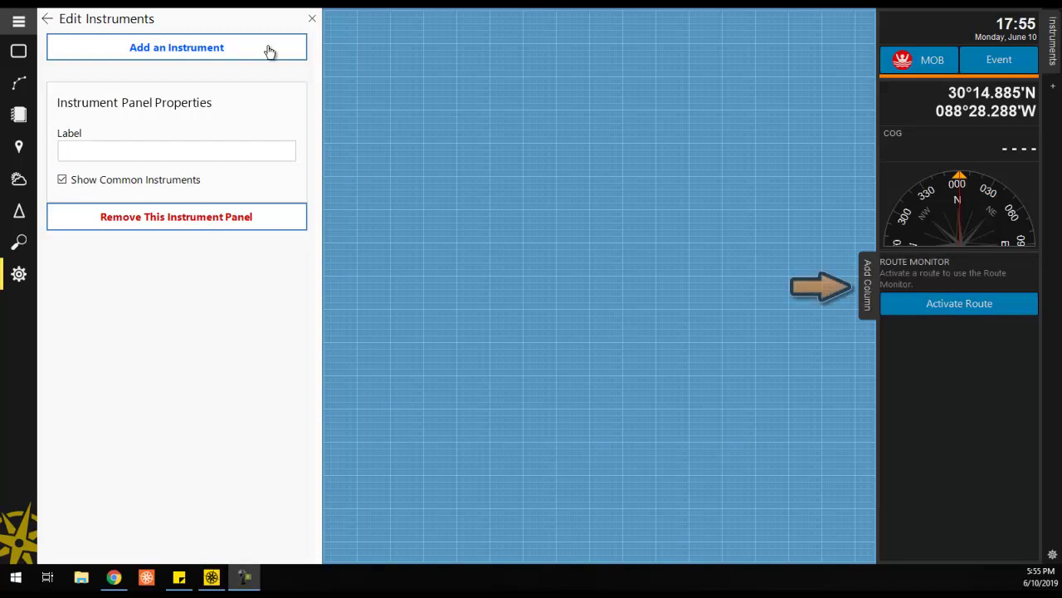
Create a new instrument column holding GPS Status, AIS Plotter and AIS Targets
{"action": "left_click", "coordinate": [871, 270]}
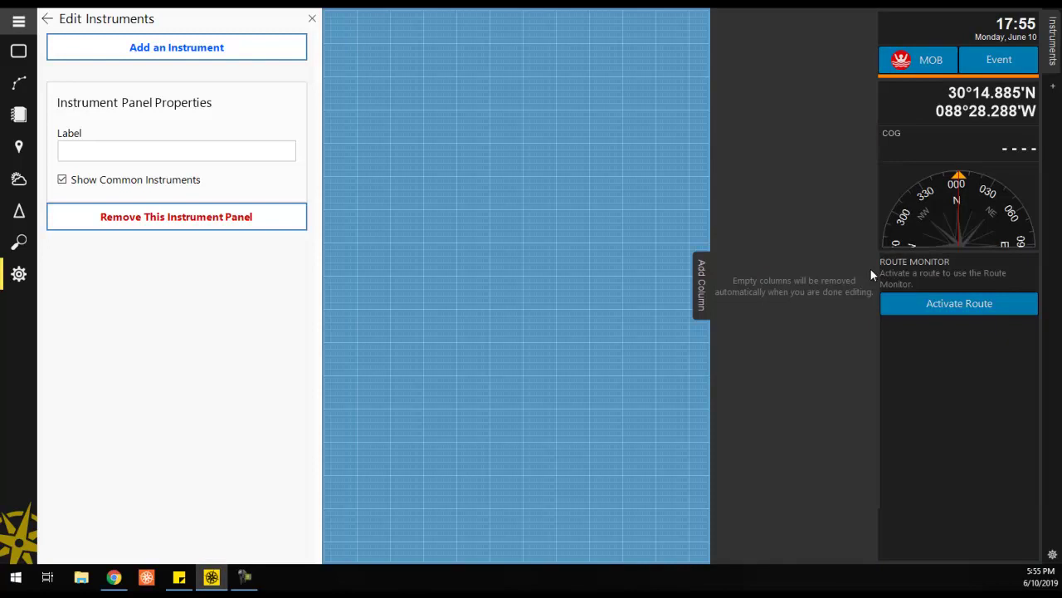
{"action": "left_click", "coordinate": [294, 55]}
{"action": "left_click_drag", "start_coordinate": [247, 527], "coordinate": [840, 48]}
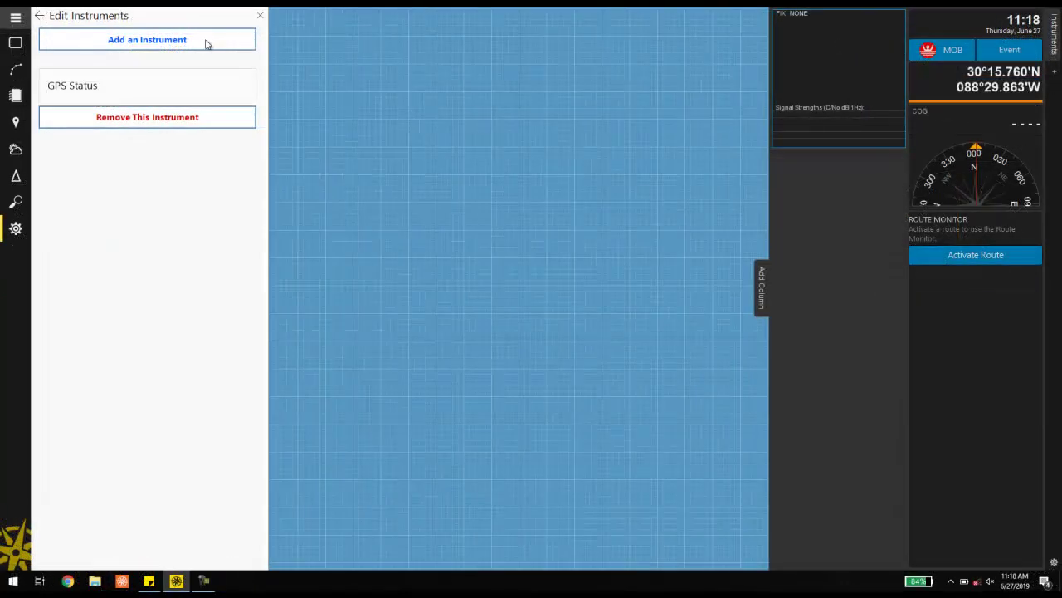
{"action": "left_click", "coordinate": [204, 42]}
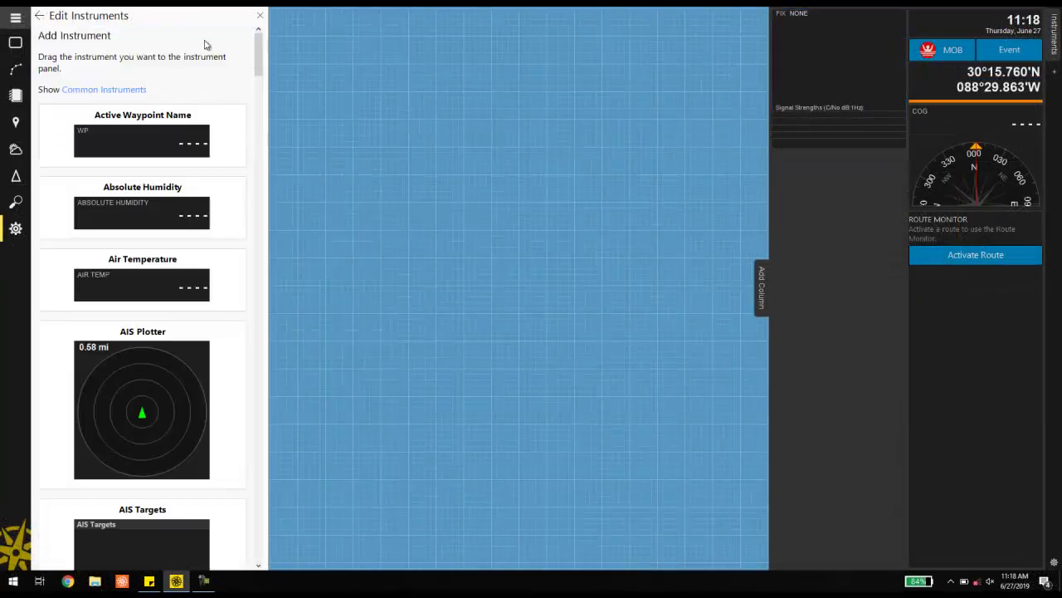
{"action": "left_click_drag", "start_coordinate": [188, 387], "coordinate": [833, 205]}
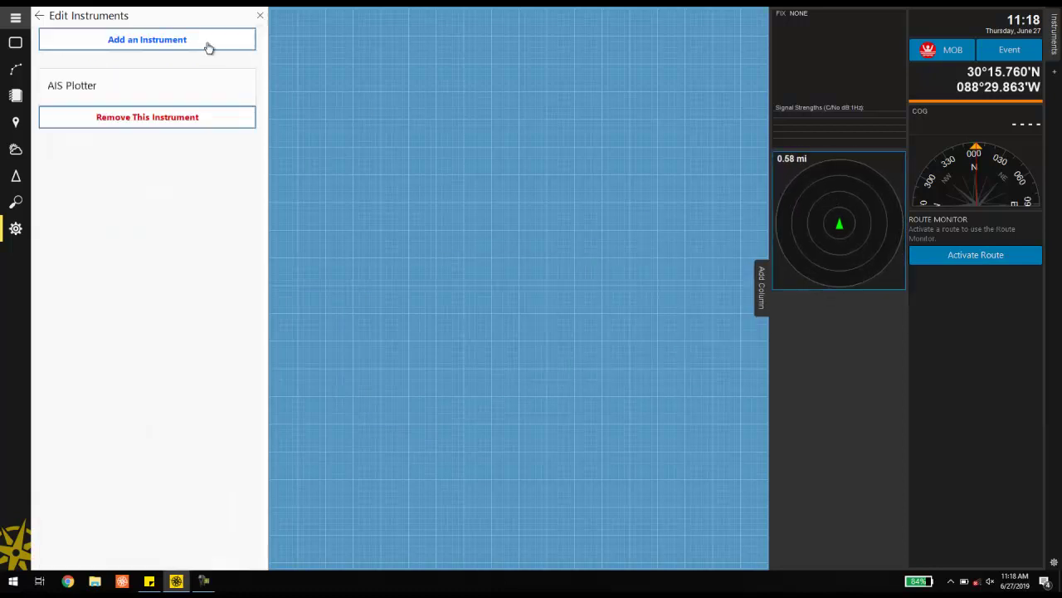
{"action": "left_click", "coordinate": [243, 51]}
{"action": "left_click_drag", "start_coordinate": [256, 47], "coordinate": [256, 69]}
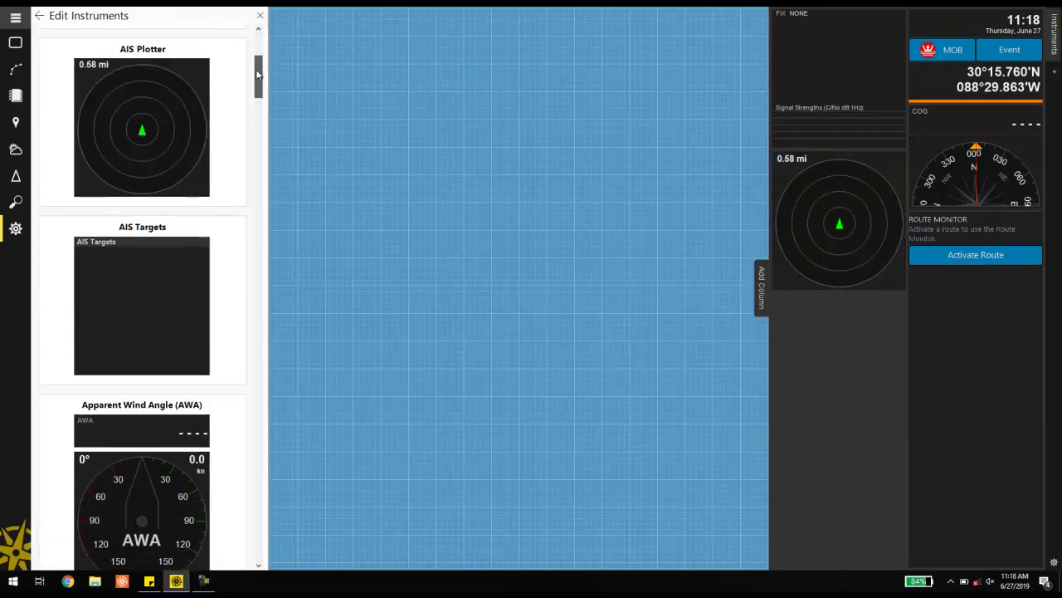
{"action": "left_click_drag", "start_coordinate": [141, 241], "coordinate": [797, 324]}
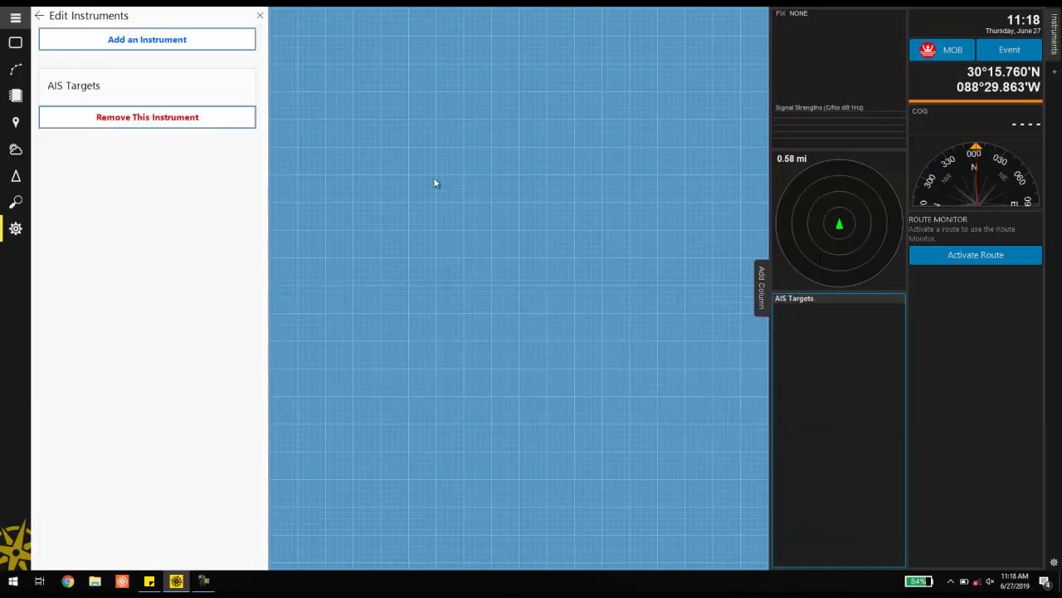
Remove AIS Targets, AIS Plotter and GPS Status from that column
{"action": "left_click", "coordinate": [259, 16]}
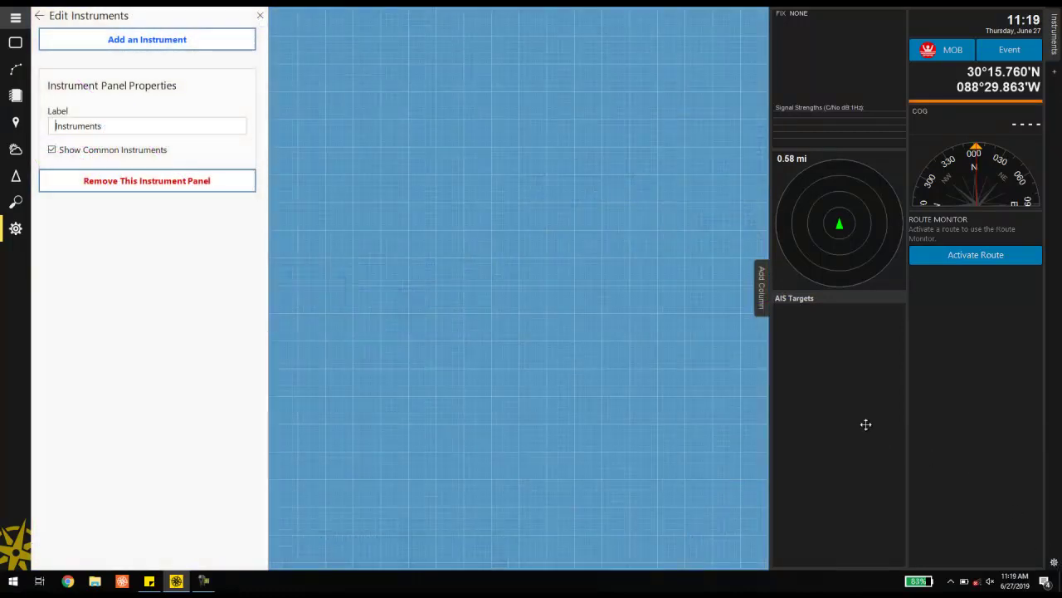
{"action": "left_click", "coordinate": [865, 424]}
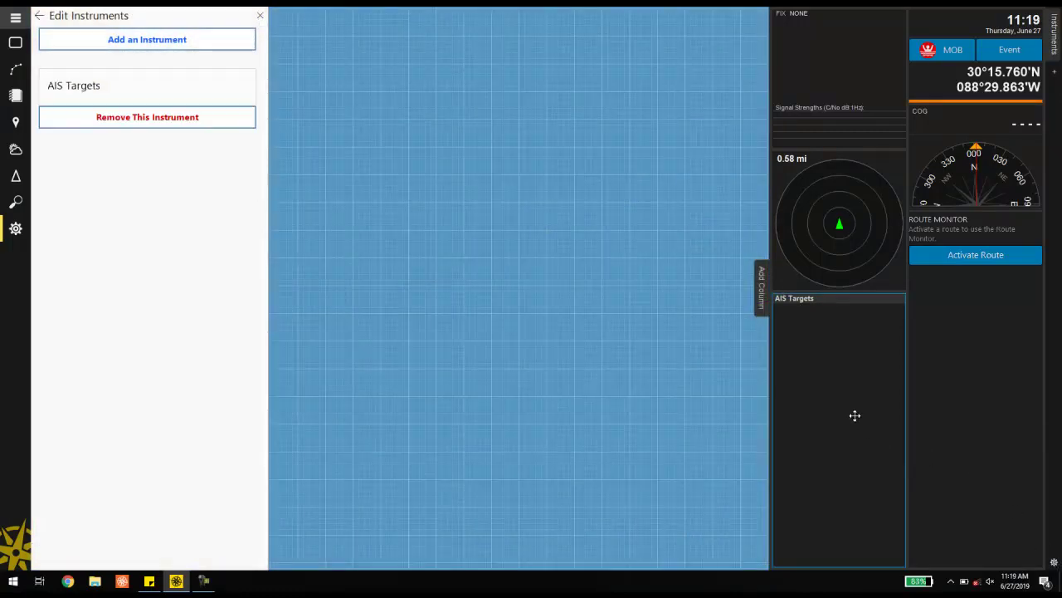
{"action": "left_click", "coordinate": [162, 124]}
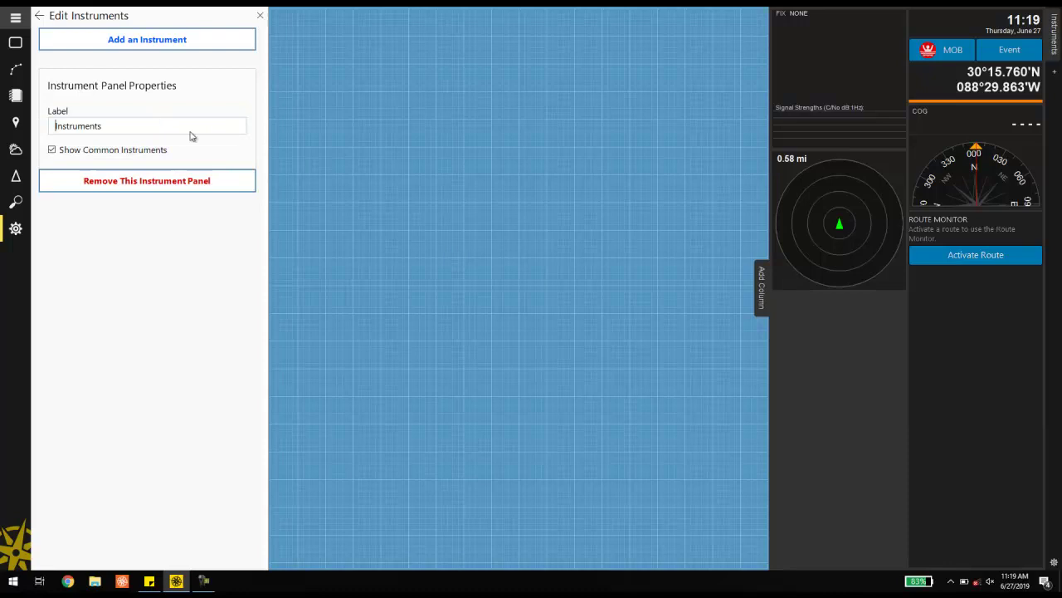
{"action": "left_click", "coordinate": [770, 193]}
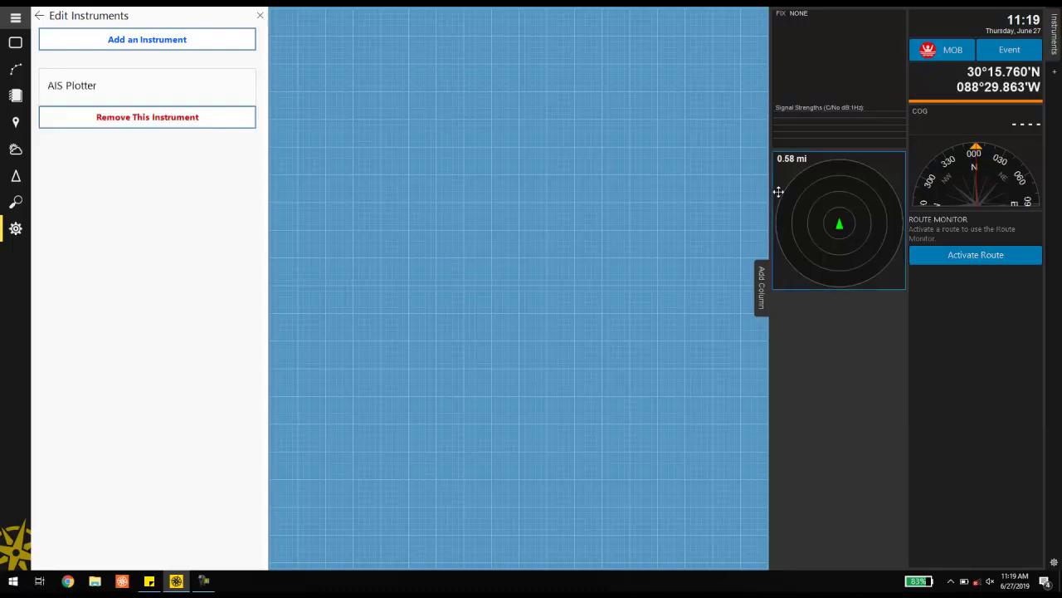
{"action": "left_click", "coordinate": [222, 122]}
{"action": "left_click", "coordinate": [797, 78]}
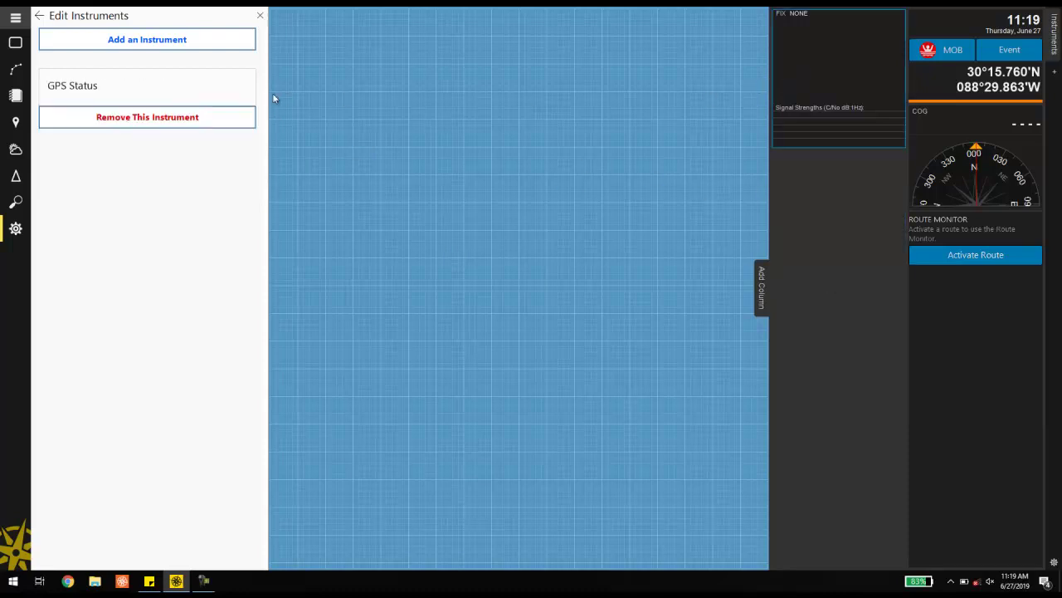
{"action": "left_click", "coordinate": [231, 117]}
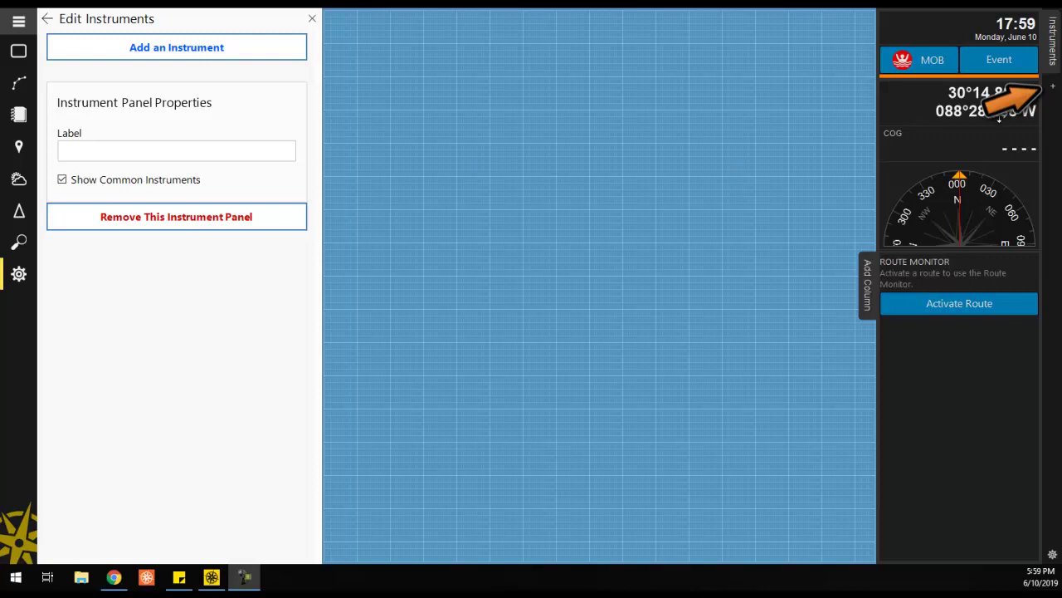
Add a new instrument panel labelled Weather
{"action": "left_click", "coordinate": [1055, 89]}
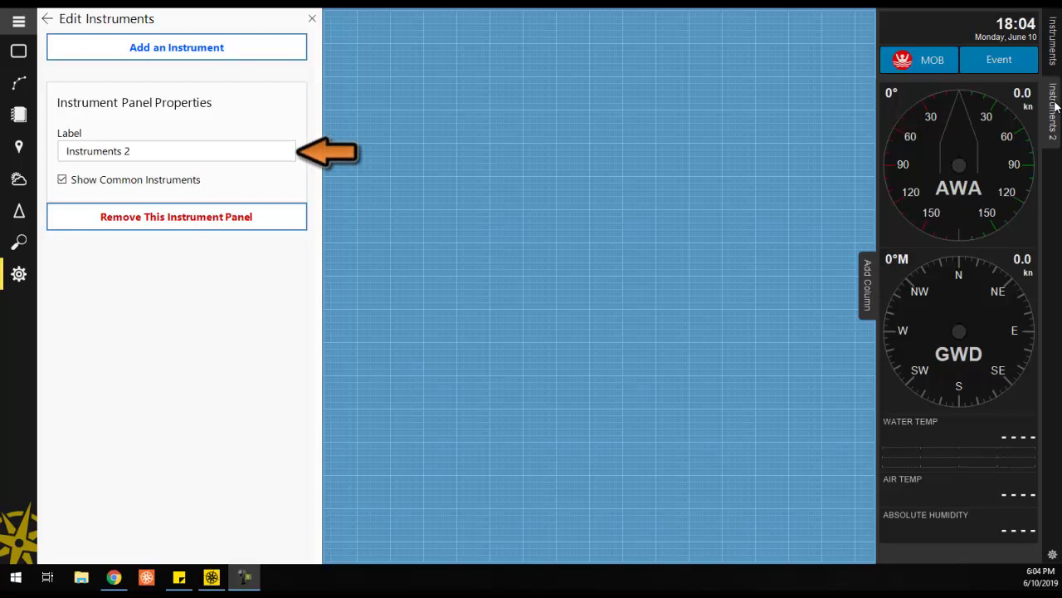
{"action": "left_click_drag", "start_coordinate": [241, 150], "coordinate": [60, 153]}
{"action": "type", "text": "Weather"}
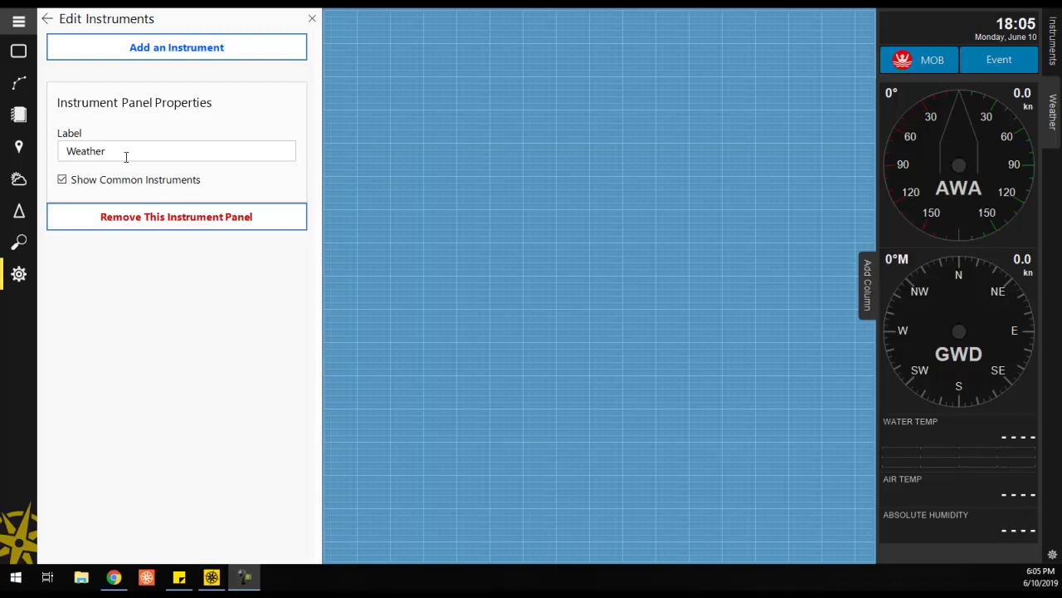
Relabel the original Instruments panel as Navigation
{"action": "left_click", "coordinate": [1052, 40]}
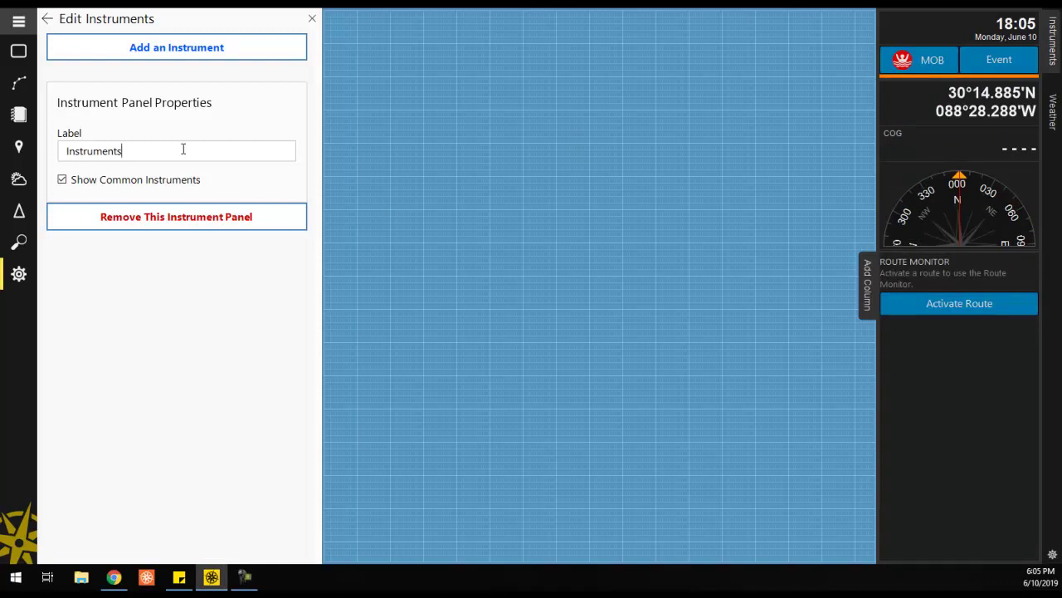
{"action": "left_click_drag", "start_coordinate": [125, 151], "coordinate": [66, 158]}
{"action": "type", "text": "Navigation"}
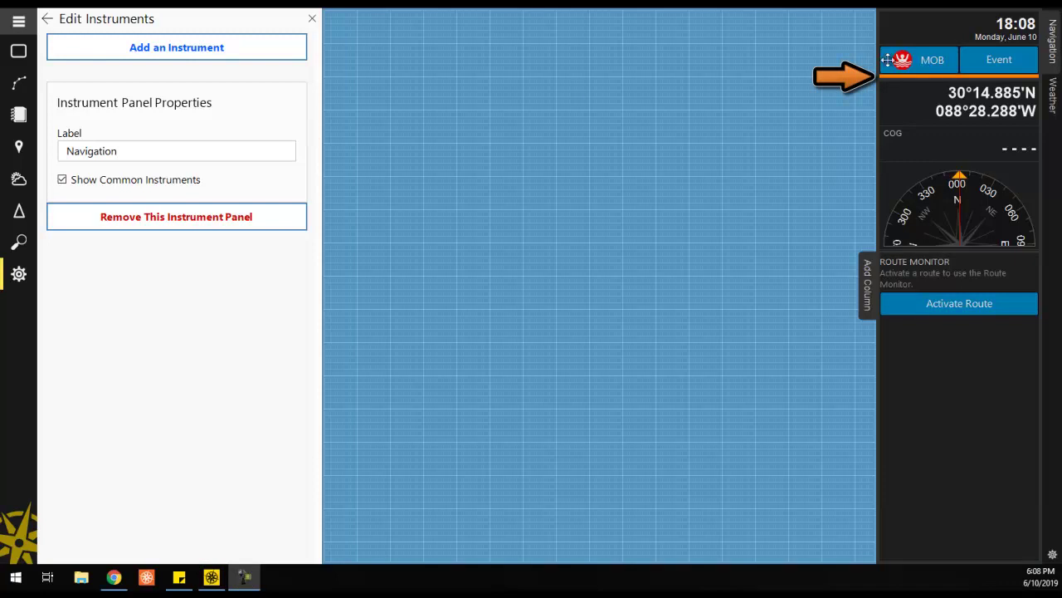
Uncheck Show Common Instruments on the AIS panel, leaving only AIS Plotter and AIS Targets
{"action": "left_click", "coordinate": [923, 86]}
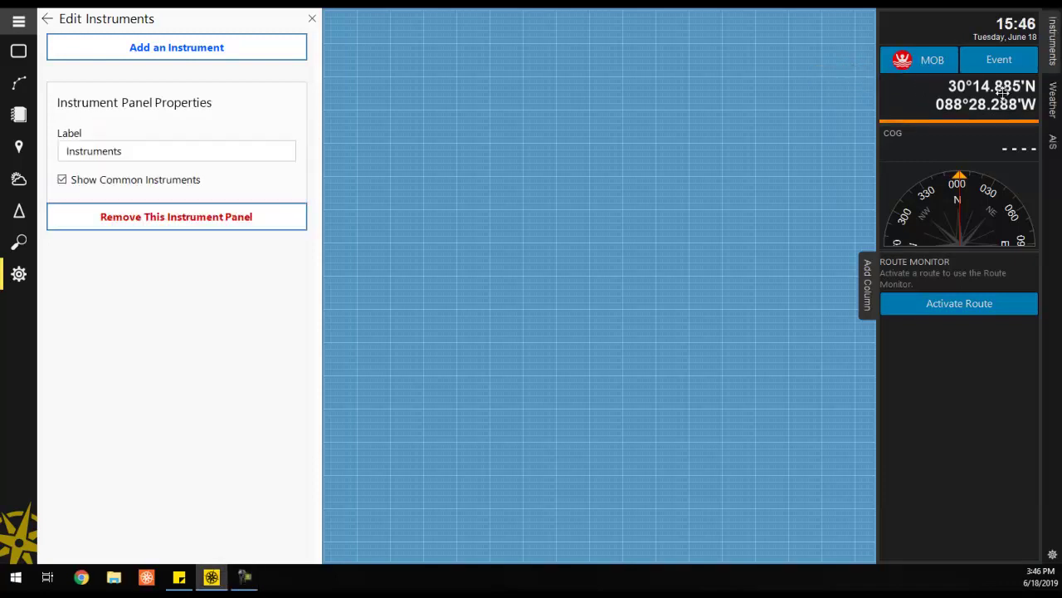
{"action": "left_click", "coordinate": [1051, 100]}
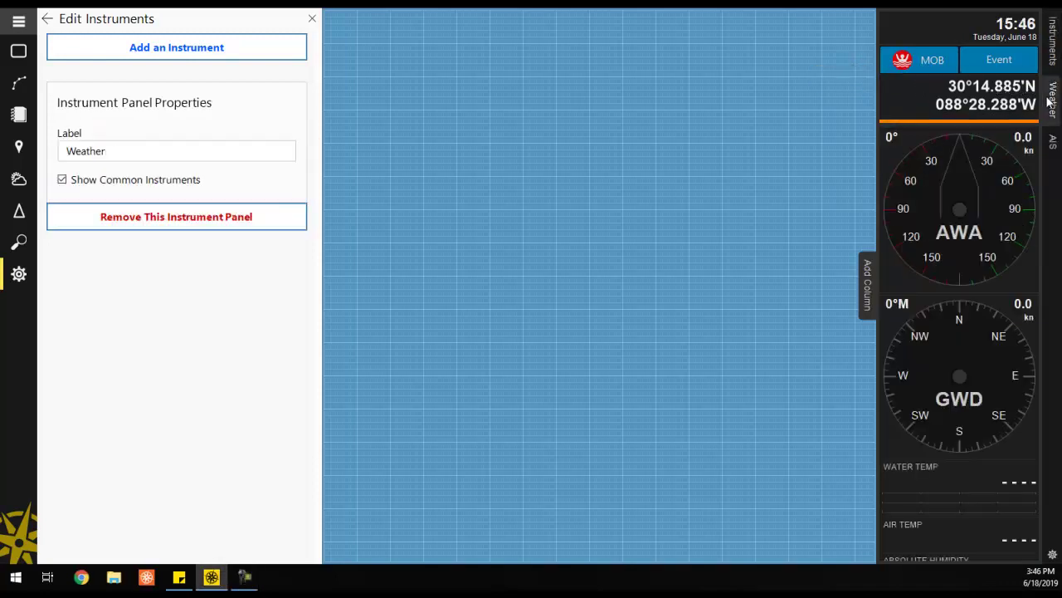
{"action": "left_click", "coordinate": [1053, 141]}
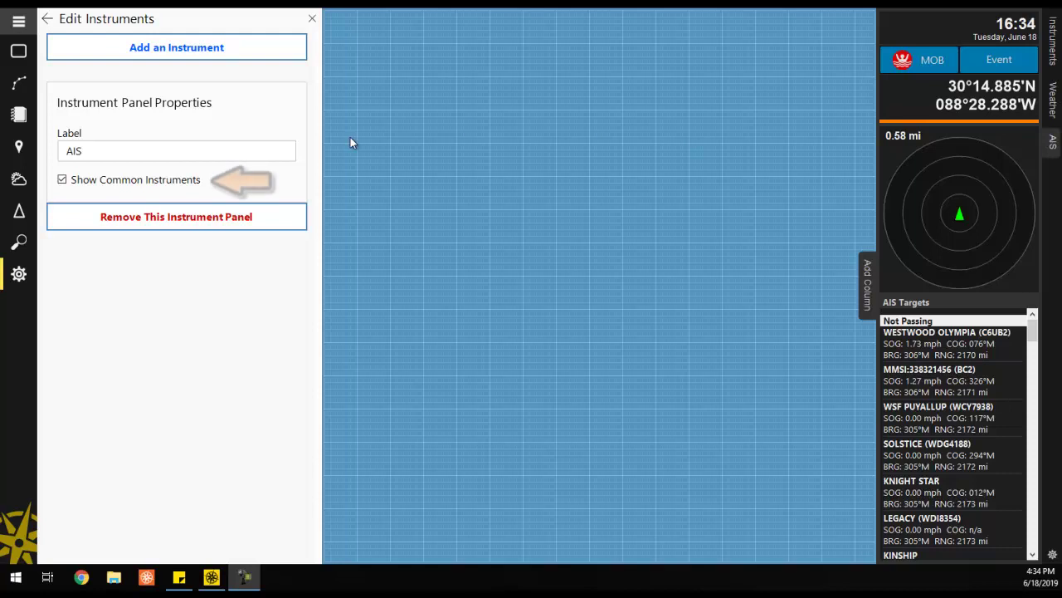
{"action": "left_click", "coordinate": [64, 180]}
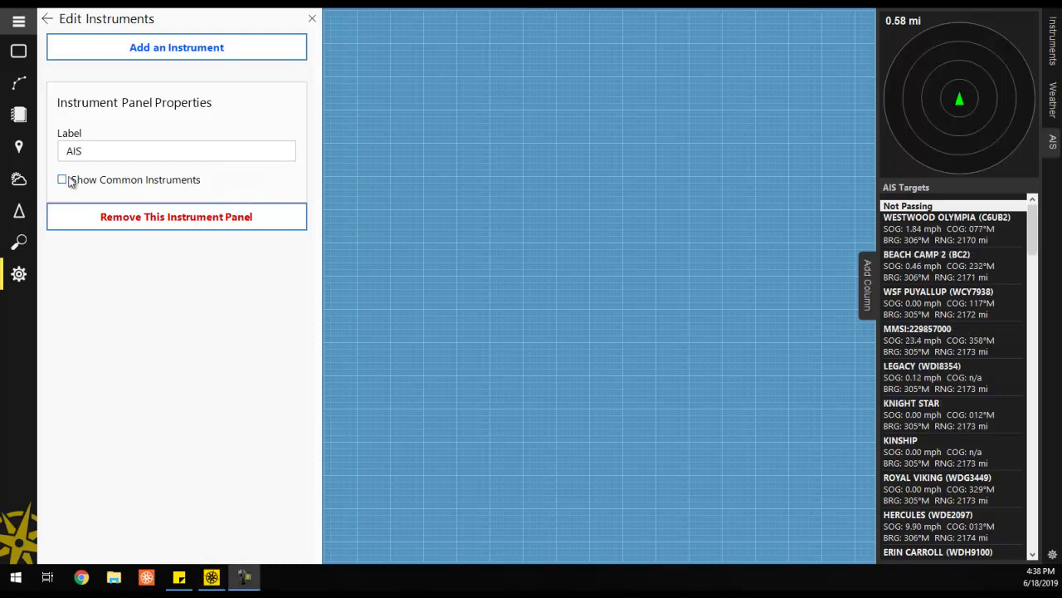
Remove the AIS instrument panel, confirming with Yes
{"action": "left_click", "coordinate": [156, 216]}
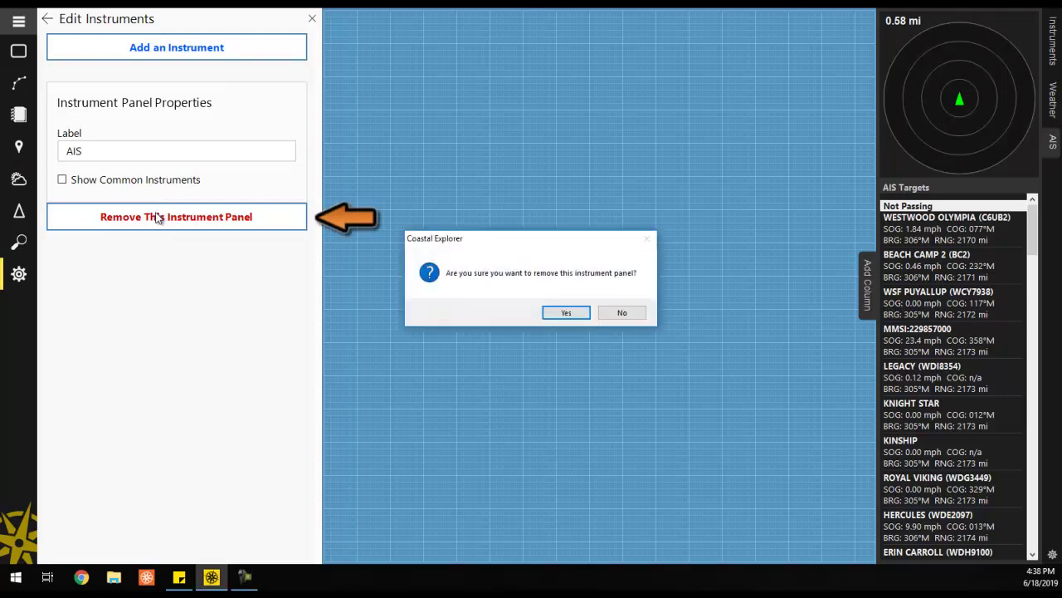
{"action": "left_click", "coordinate": [565, 313]}
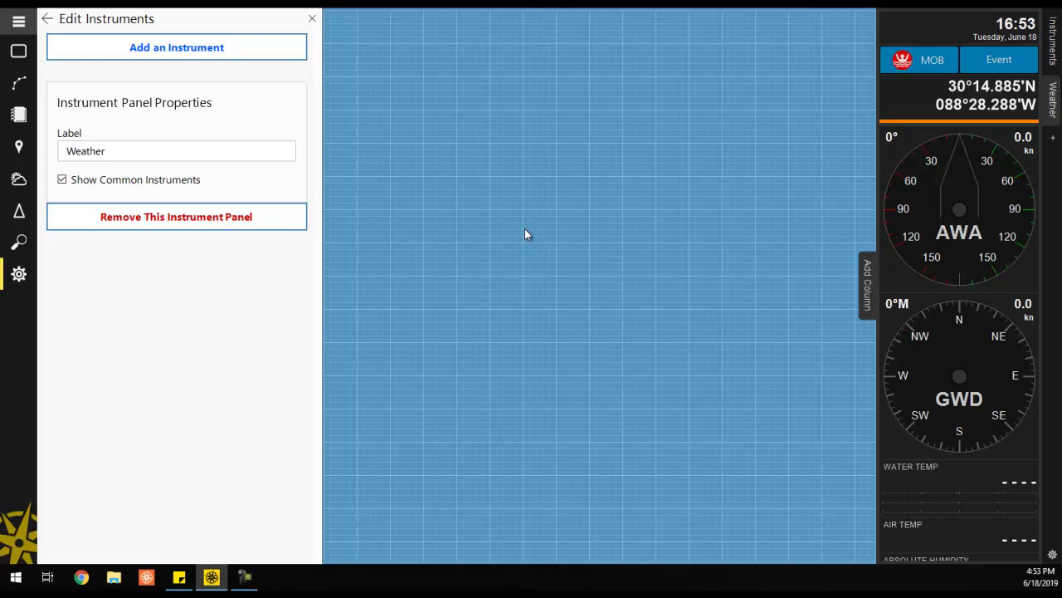
Close the Edit Instruments panel to return to the nautical chart
{"action": "left_click", "coordinate": [312, 18]}
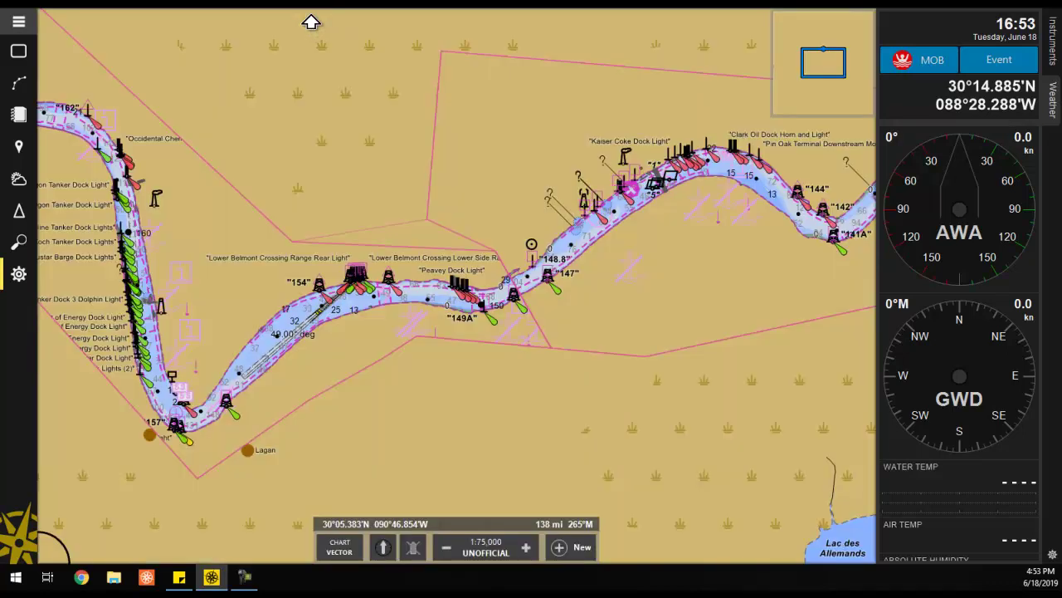